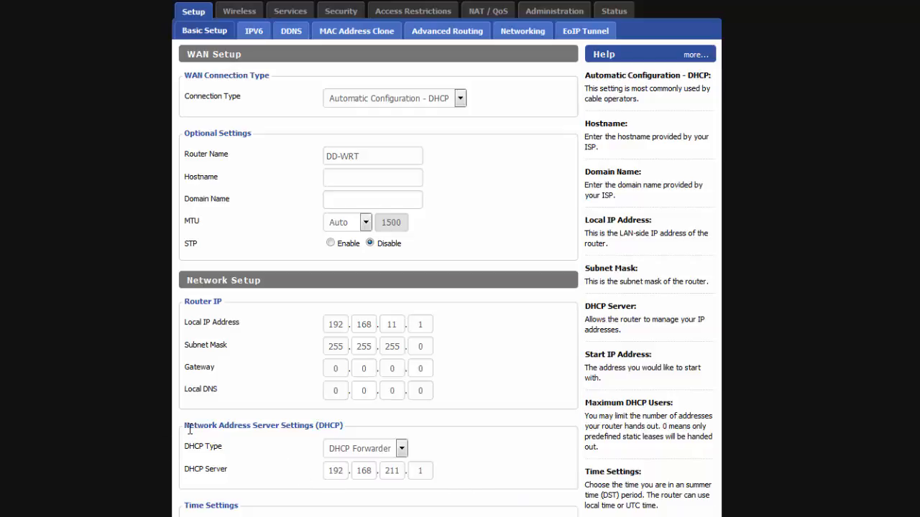
Review the available DHCP types in the router's Network Address Server Settings
drag(188, 425, 338, 428)
click(374, 449)
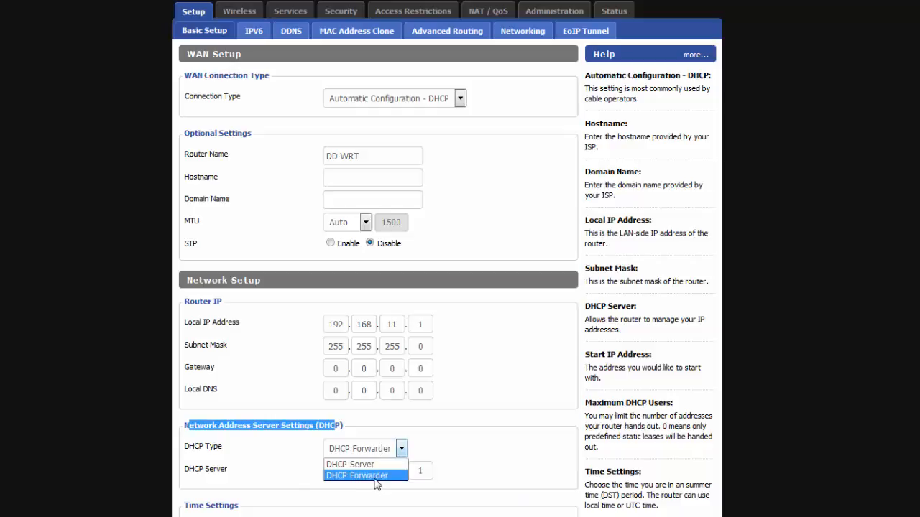
click(491, 451)
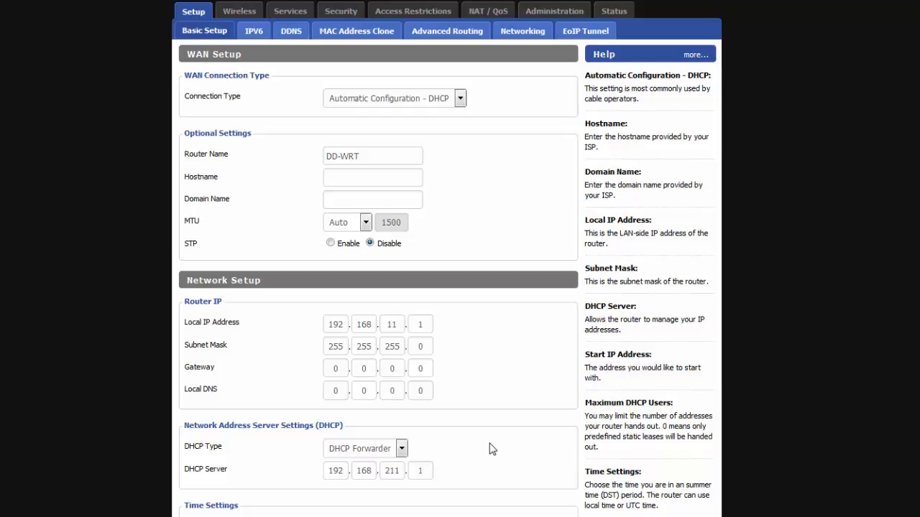
Examine the wireless basic settings, focusing on the guest network's SSID and its virtual interface ath1.1
click(238, 14)
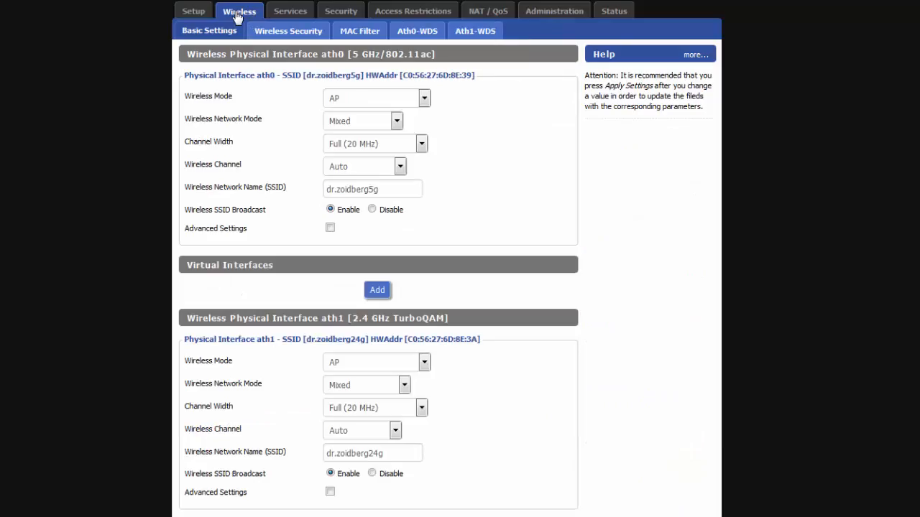
scroll(413, 297, down, 3)
scroll(413, 297, down, 3)
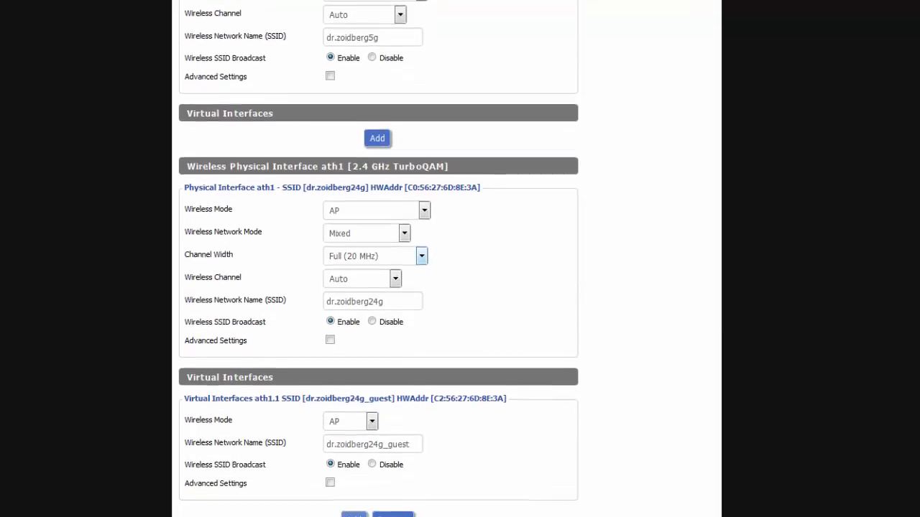
drag(328, 384, 410, 384)
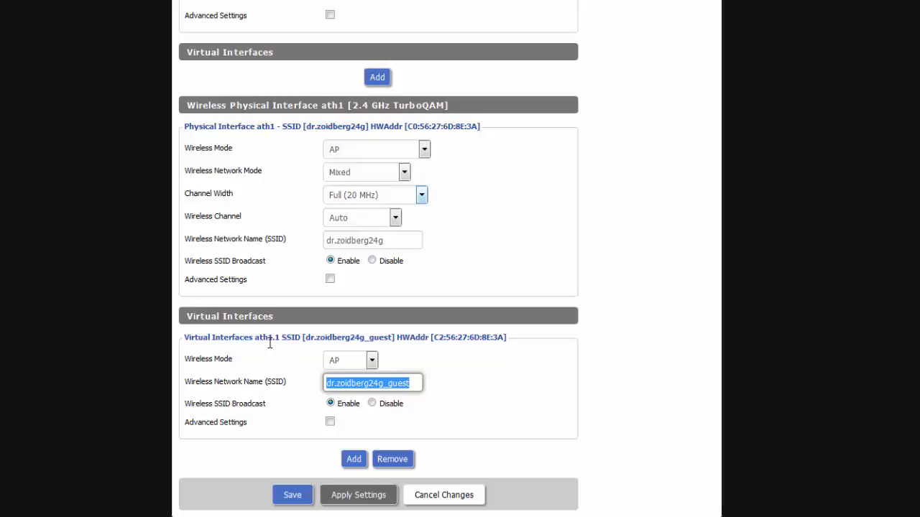
drag(255, 338, 280, 338)
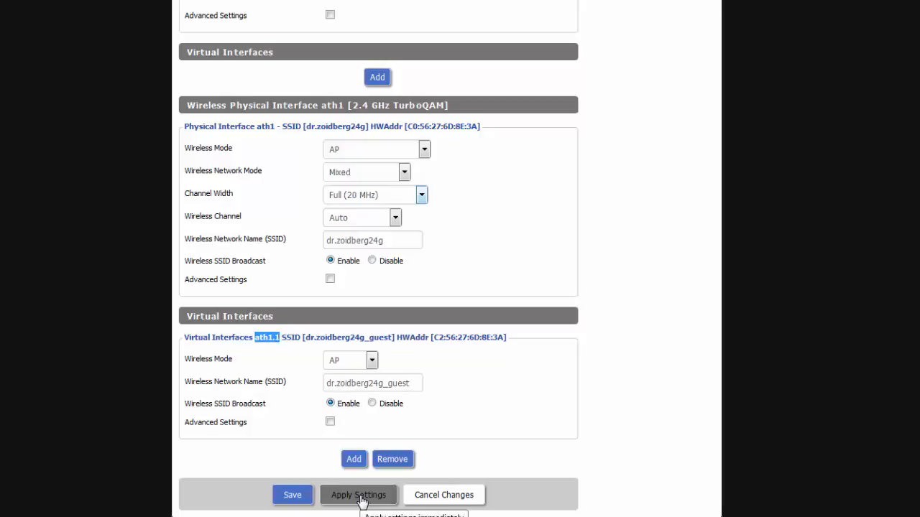
Review the wireless security settings and the security modes available for the guest virtual interface ath1.1
scroll(331, 216, up, 3)
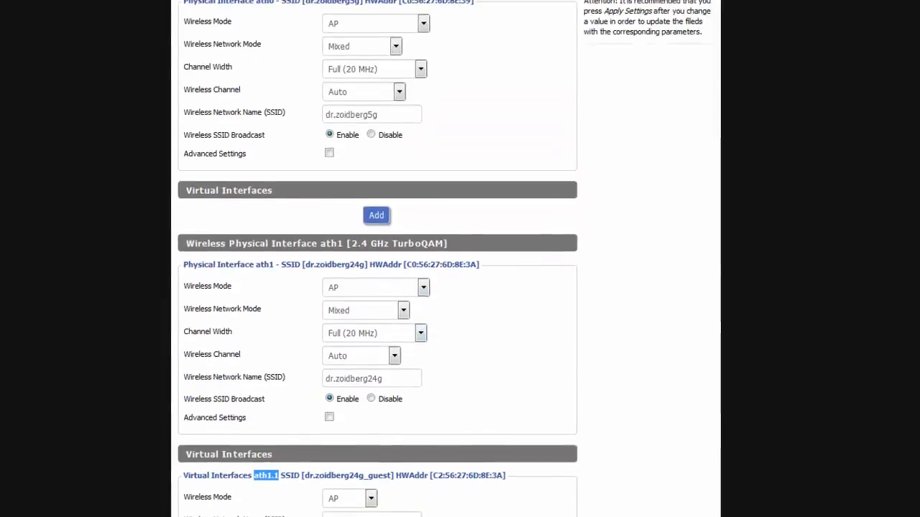
click(304, 36)
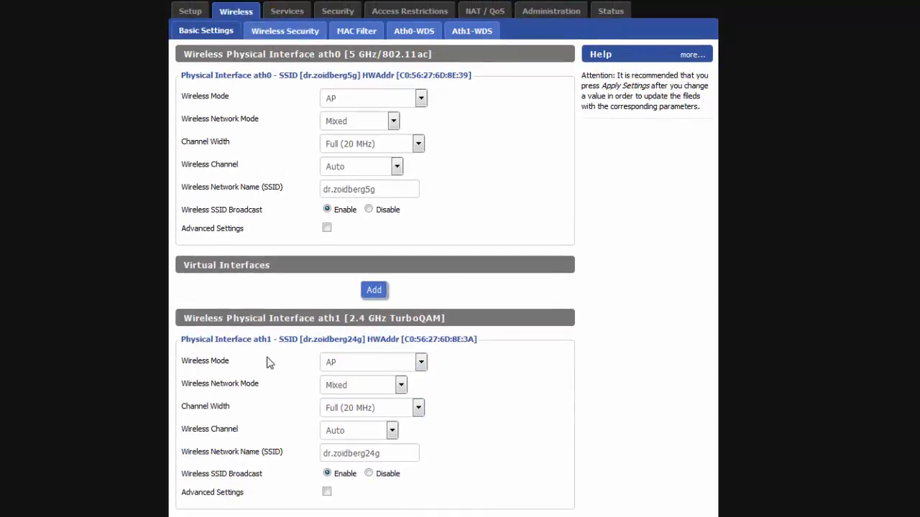
scroll(260, 367, down, 2)
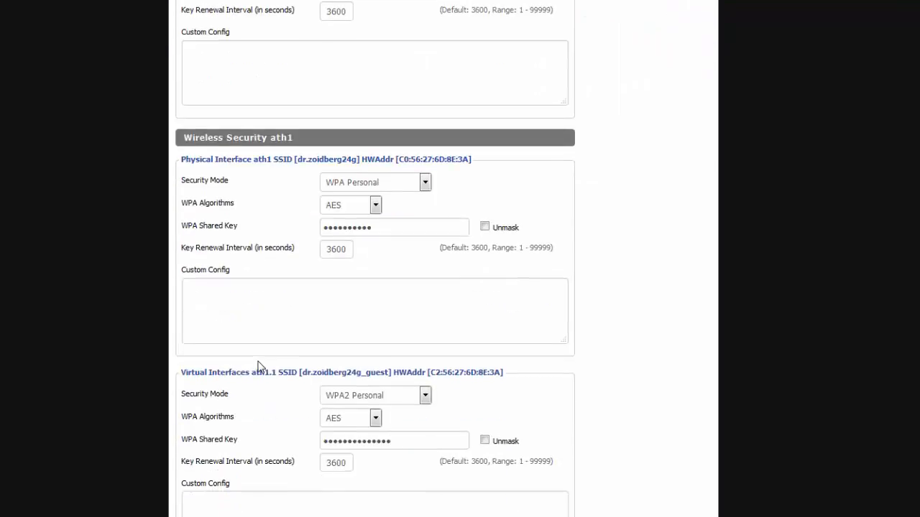
click(377, 395)
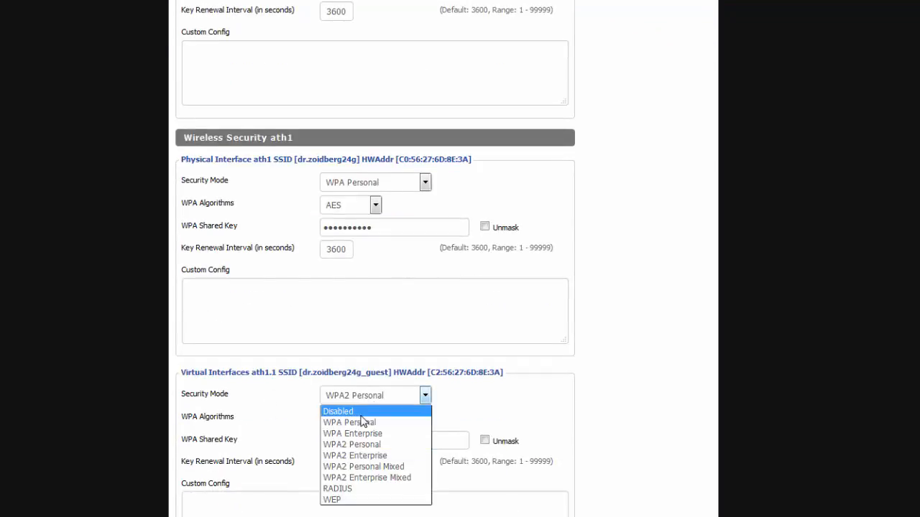
click(586, 435)
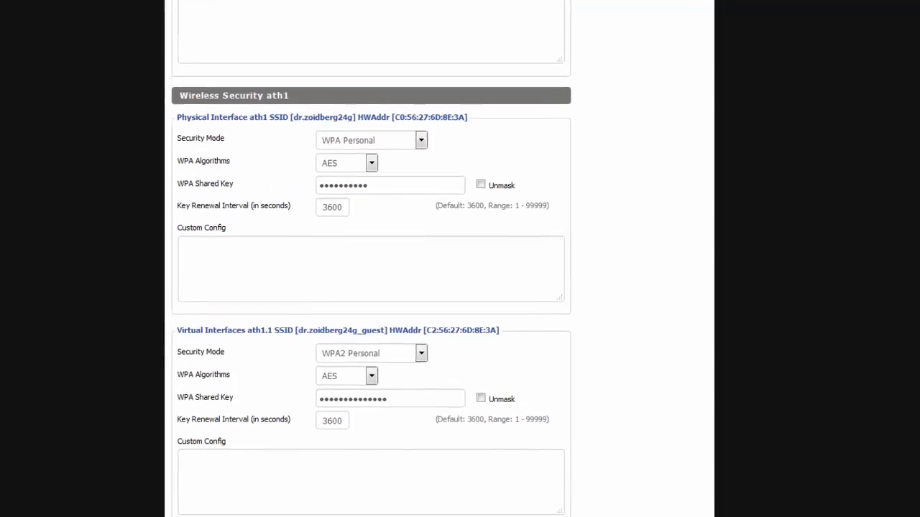
Look through the setup's Networking page, covering the bridging, bonding and port setup sections
scroll(433, 231, up, 3)
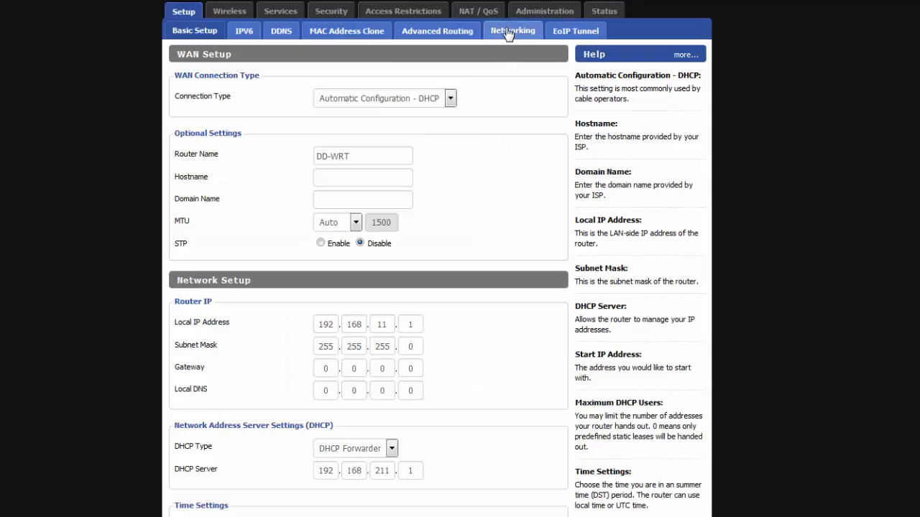
click(507, 32)
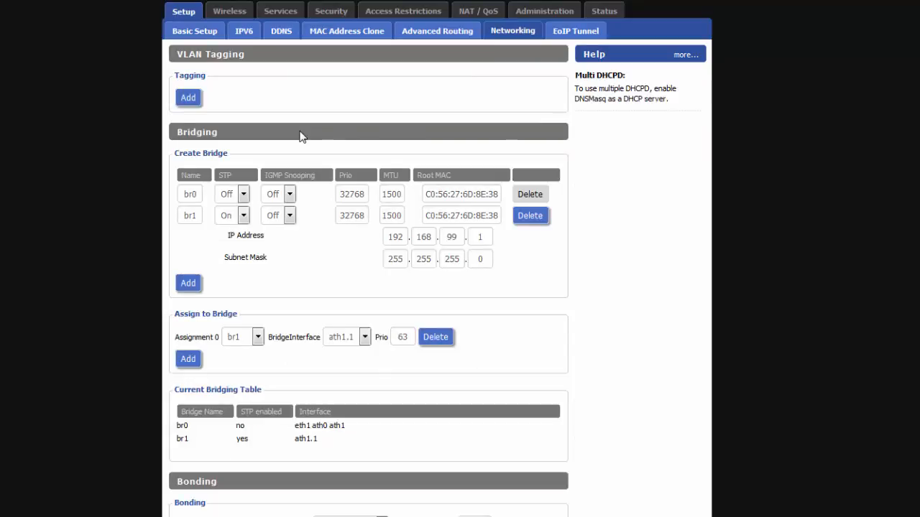
scroll(302, 137, down, 7)
scroll(295, 137, up, 2)
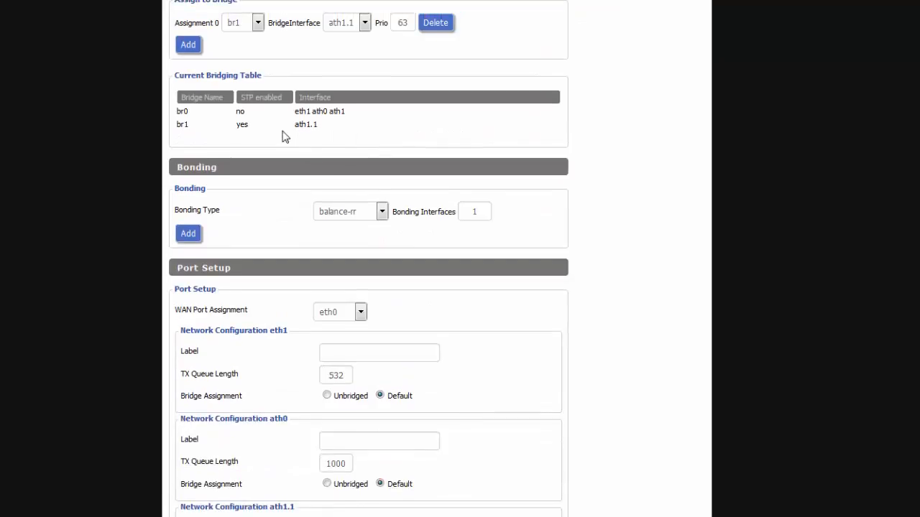
scroll(220, 17, down, 2)
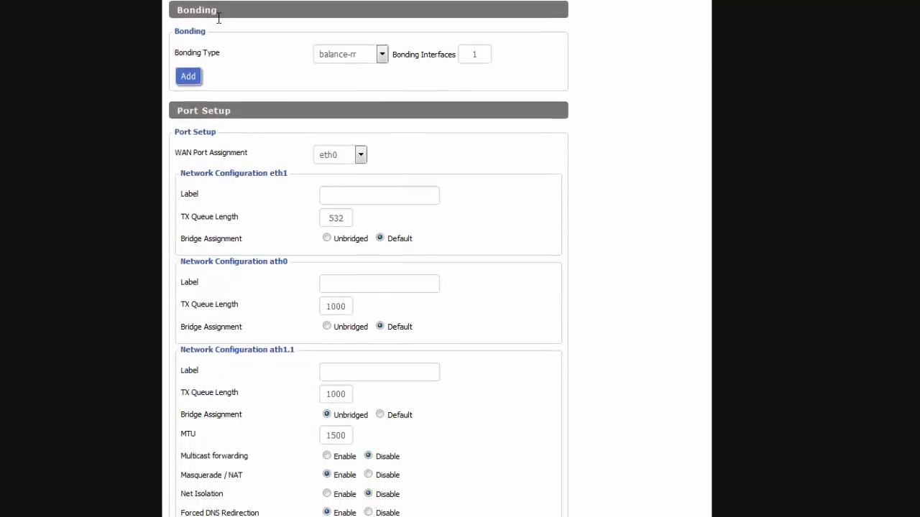
scroll(219, 18, down, 7)
scroll(218, 17, up, 1)
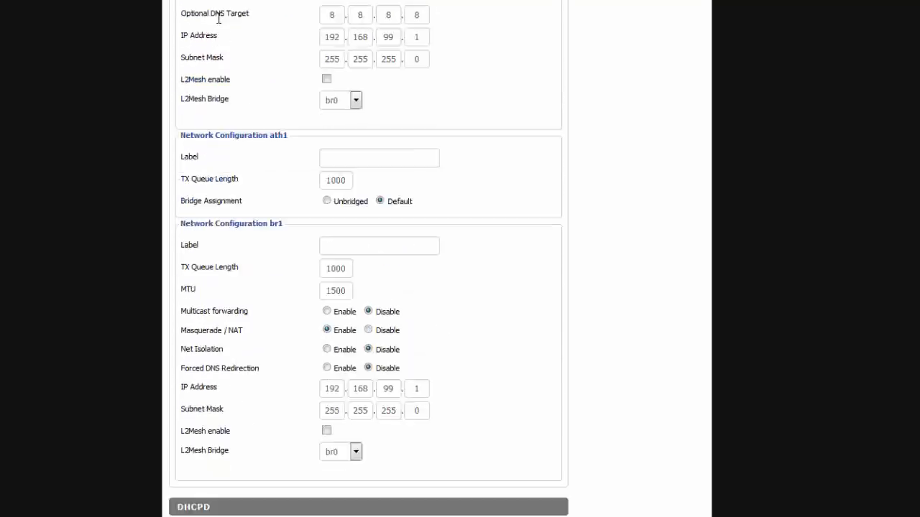
scroll(218, 17, up, 10)
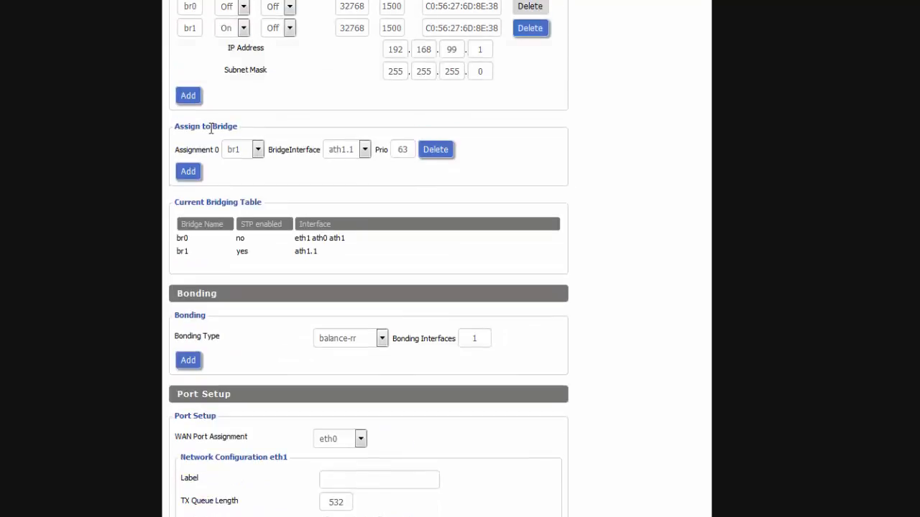
Check the bridge choices for Assignment 0 and the root MAC address of bridge br1
click(258, 155)
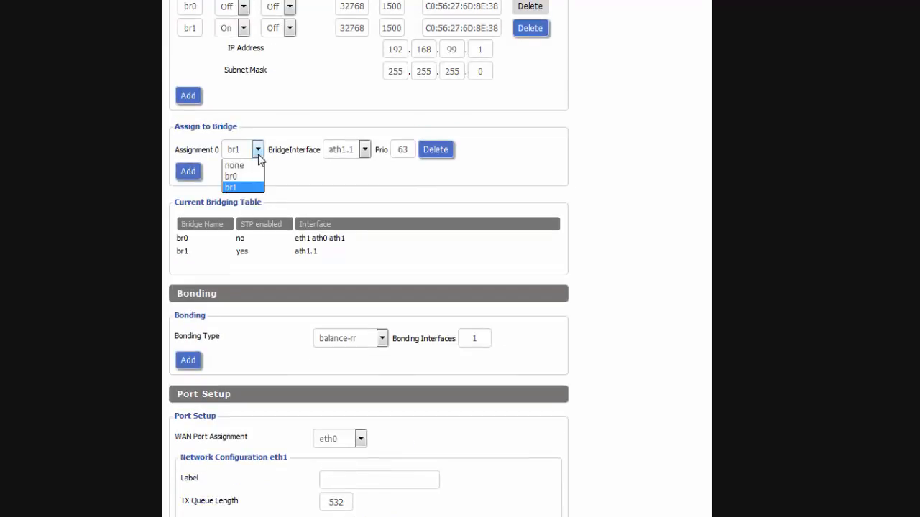
click(258, 154)
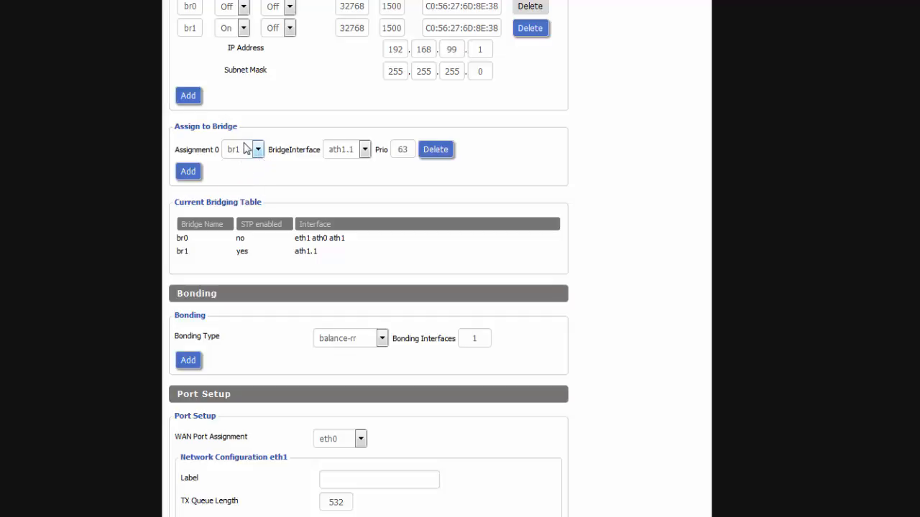
scroll(244, 151, up, 2)
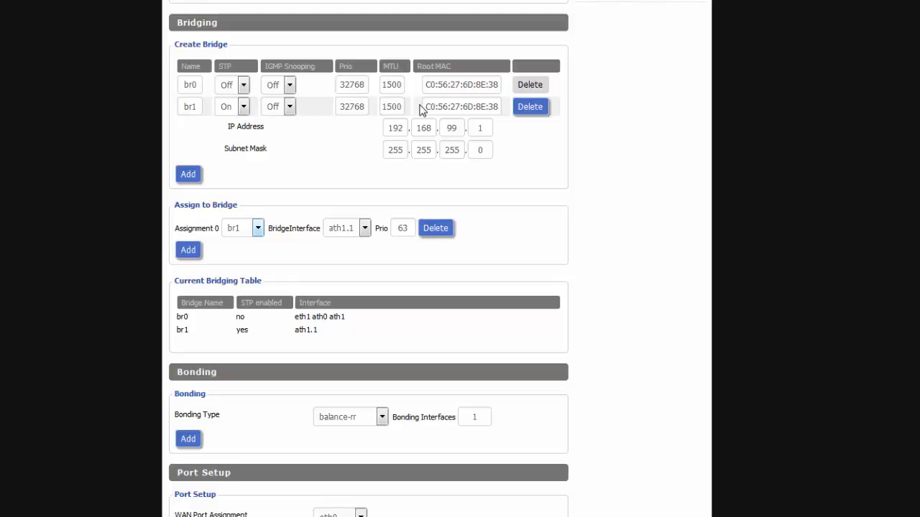
drag(421, 106, 499, 106)
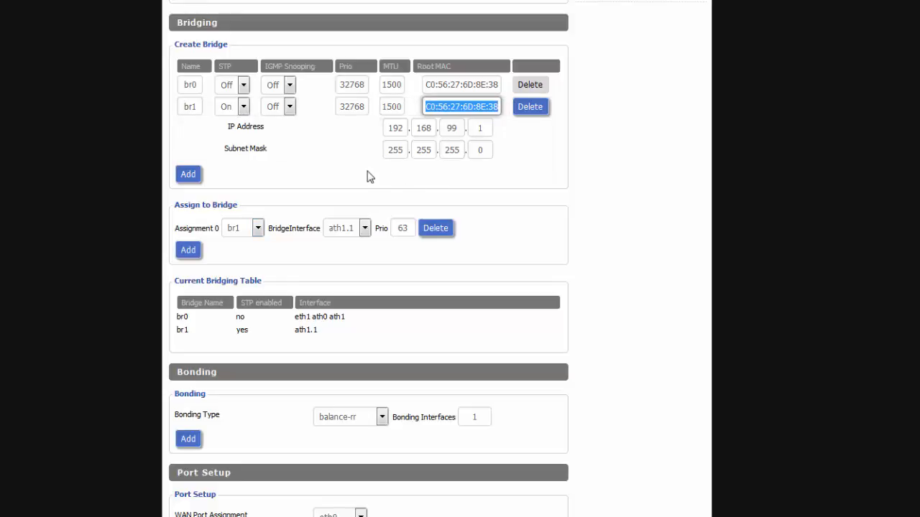
click(345, 151)
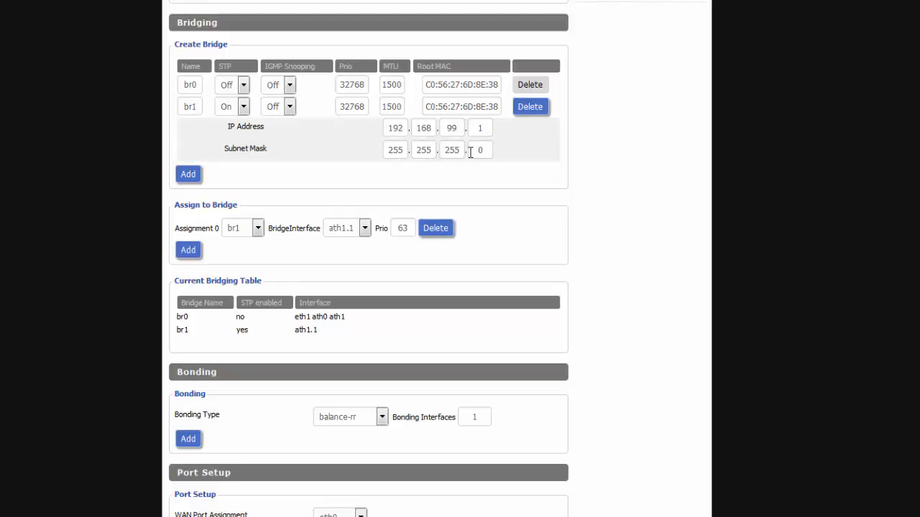
Inspect the br1 network configuration and recheck the bridge selection assigned to interface ath1.1
scroll(470, 153, down, 15)
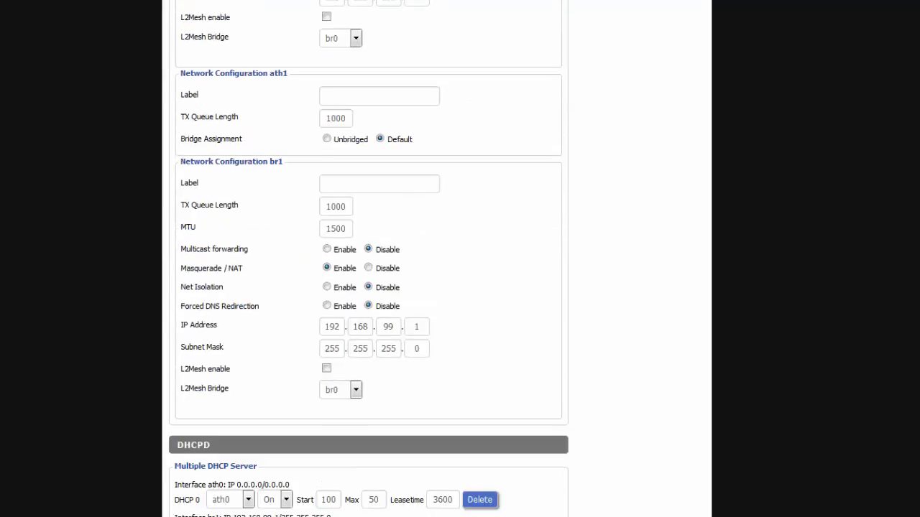
scroll(360, 498, up, 15)
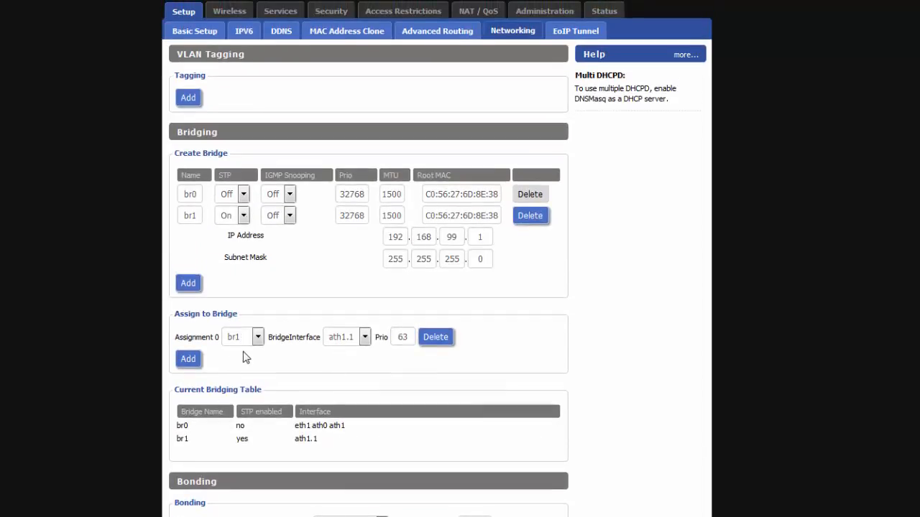
click(256, 338)
click(257, 338)
scroll(466, 455, down, 1)
scroll(465, 455, down, 15)
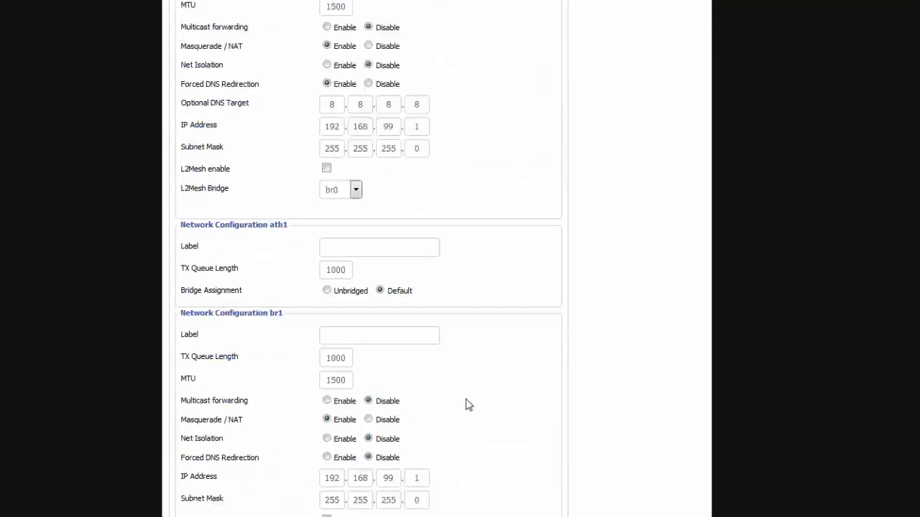
Examine the br1 row in the Current Bridging Table and the Multiple DHCP Server entries
scroll(375, 506, up, 10)
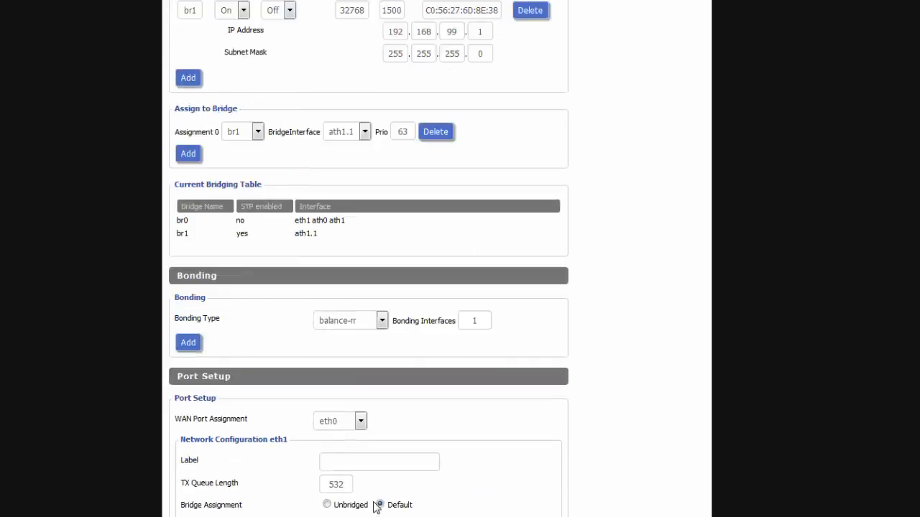
drag(179, 338, 328, 347)
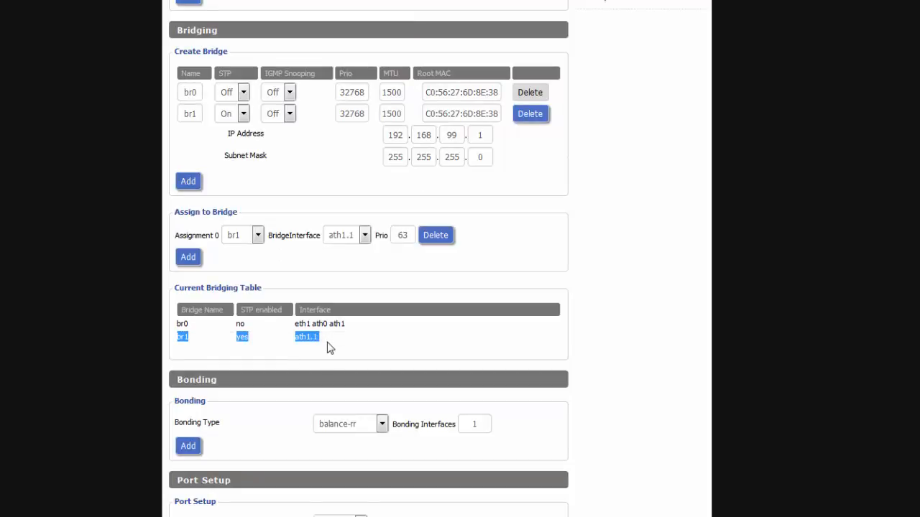
scroll(330, 348, down, 15)
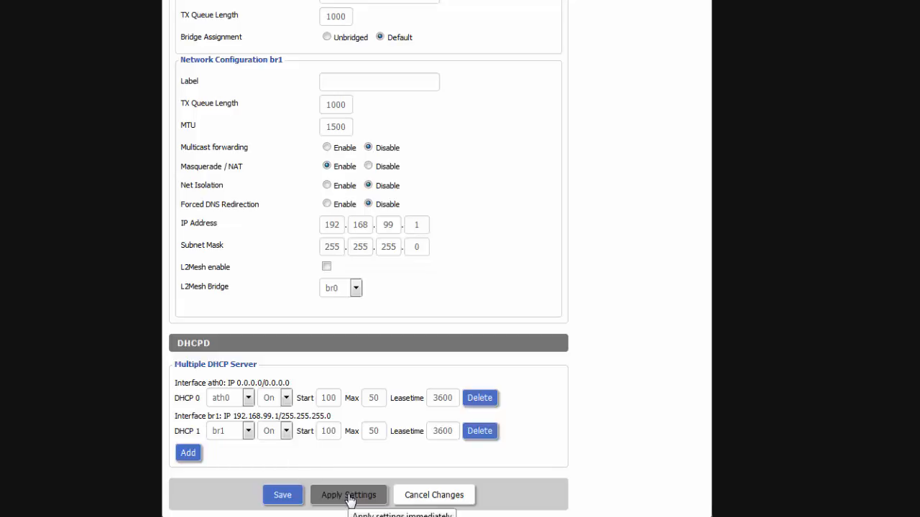
scroll(348, 501, up, 15)
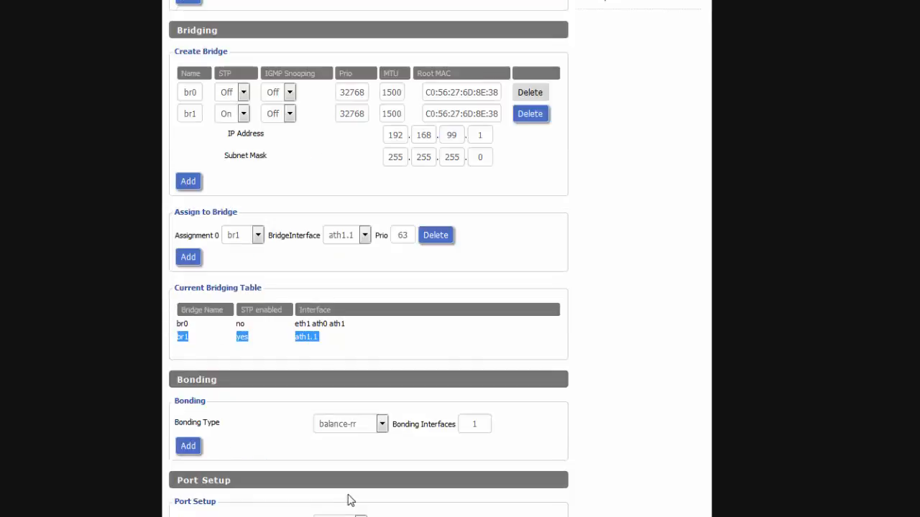
Open the administration Commands page and examine the saved firewall script, especially its NAT POSTROUTING rule for br0
scroll(350, 501, up, 3)
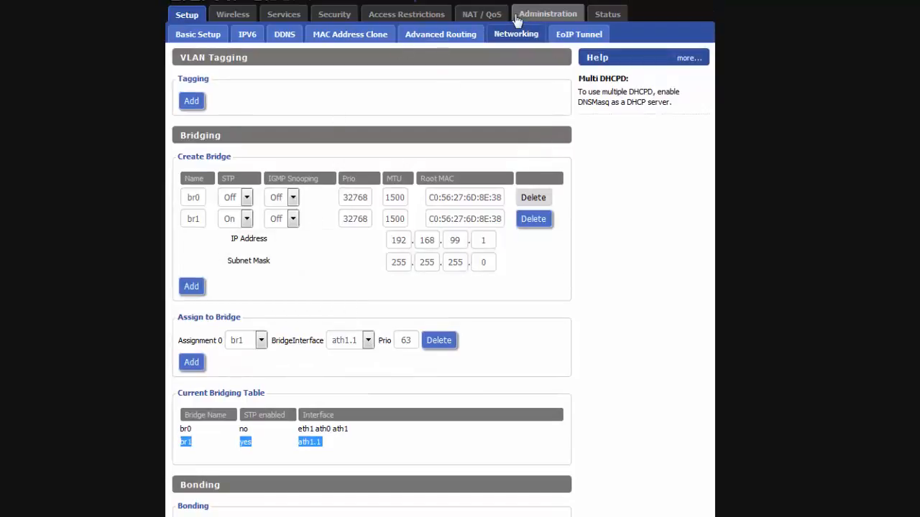
click(525, 20)
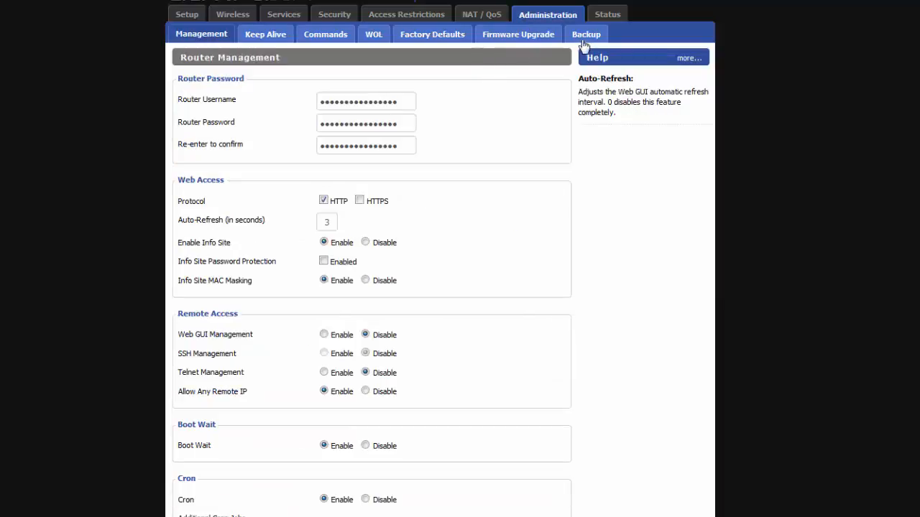
click(313, 41)
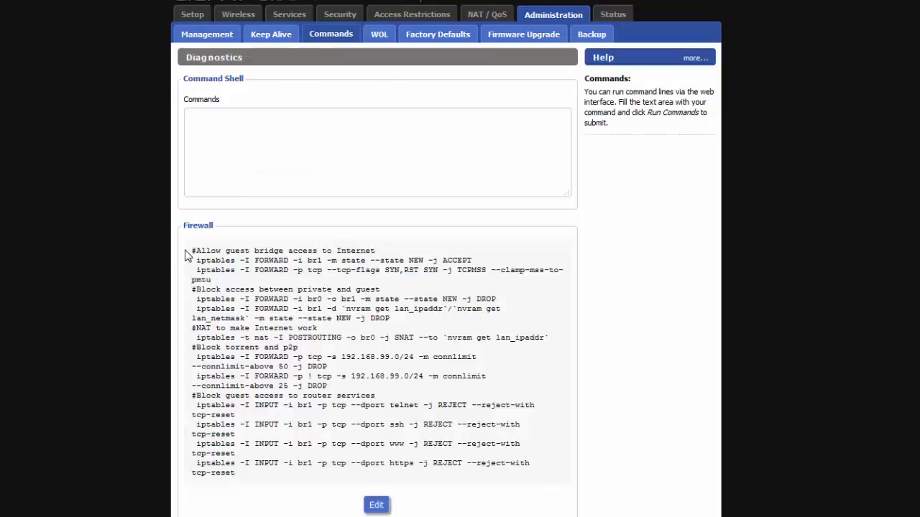
drag(190, 252, 530, 479)
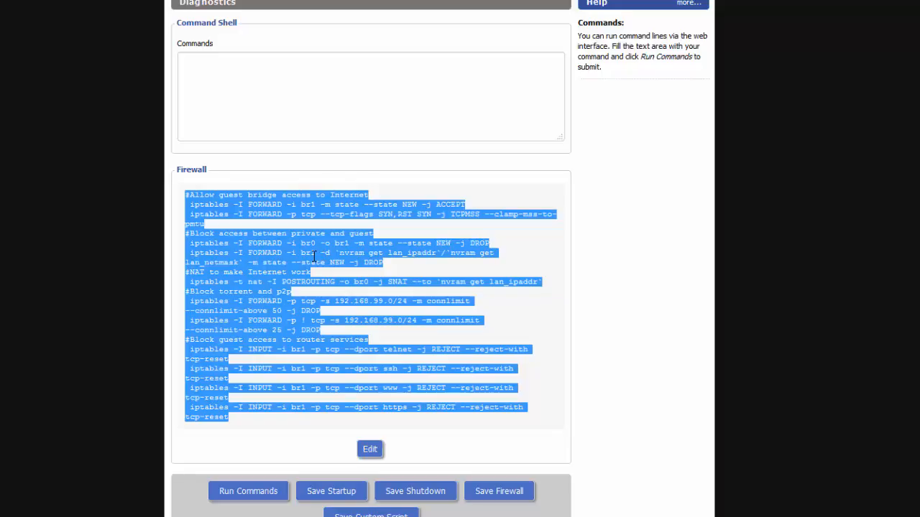
click(191, 280)
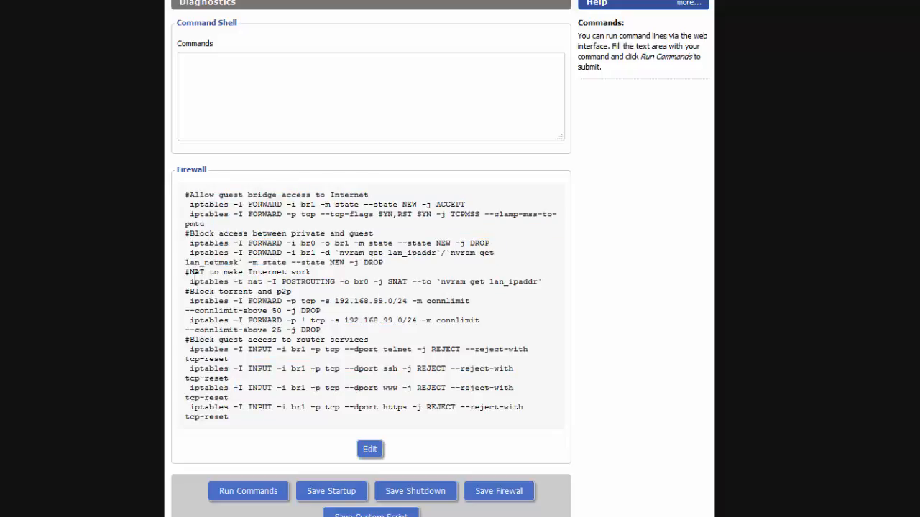
drag(191, 280, 550, 286)
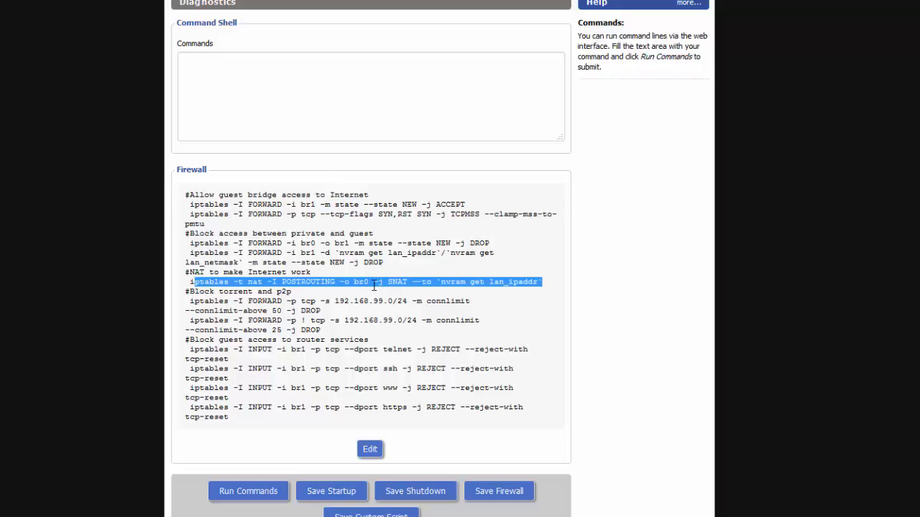
Examine the two connlimit firewall rules that block torrent and p2p traffic for 192.168.99.0/24
drag(187, 302, 479, 307)
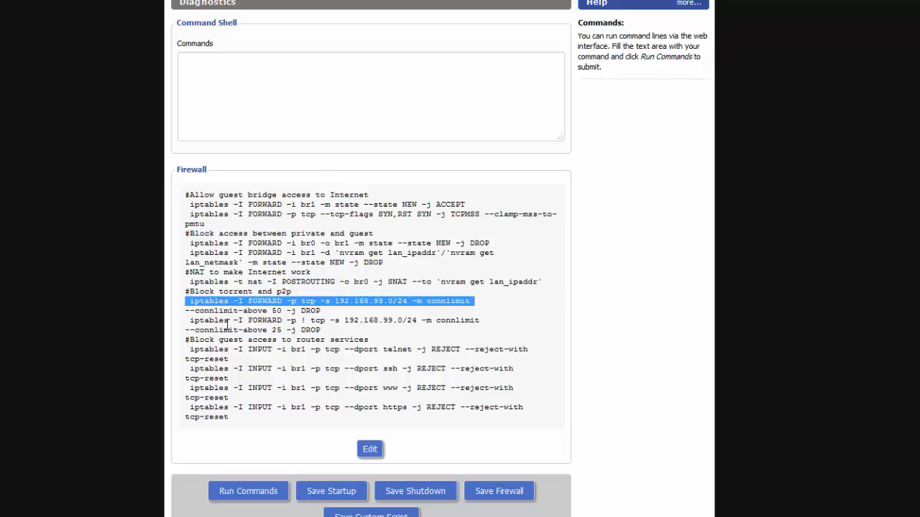
click(194, 301)
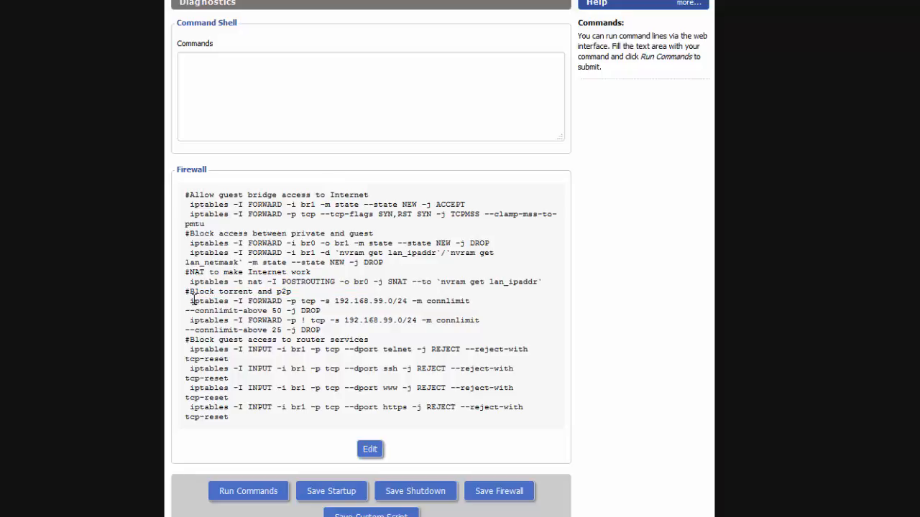
drag(193, 301, 319, 332)
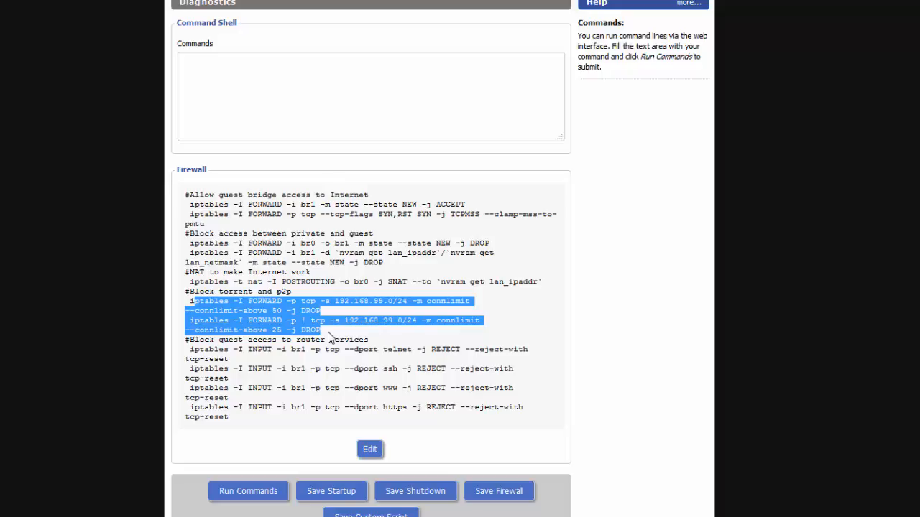
drag(322, 331, 174, 304)
Examine the rules blocking guest access to router services over telnet, ssh, www and https, and review the whole firewall script
click(193, 341)
drag(193, 340, 312, 340)
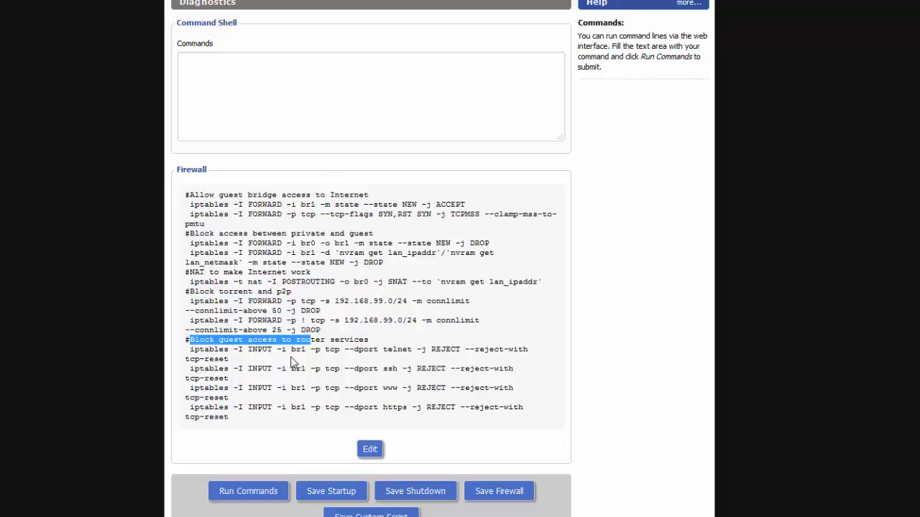
drag(190, 348, 320, 428)
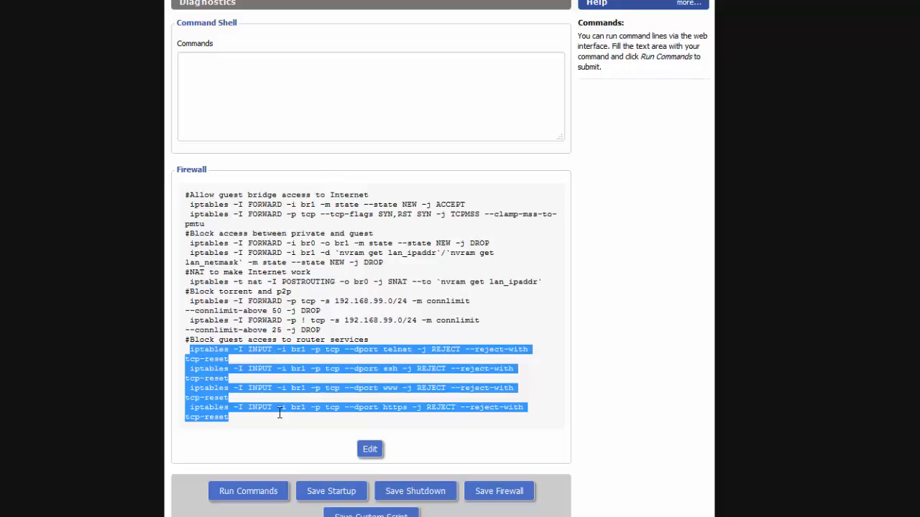
click(249, 93)
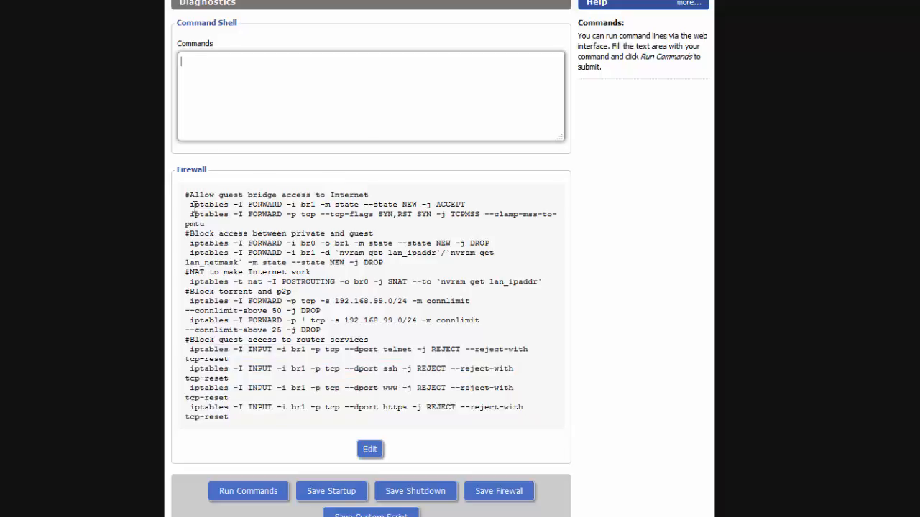
drag(185, 193, 402, 346)
click(332, 84)
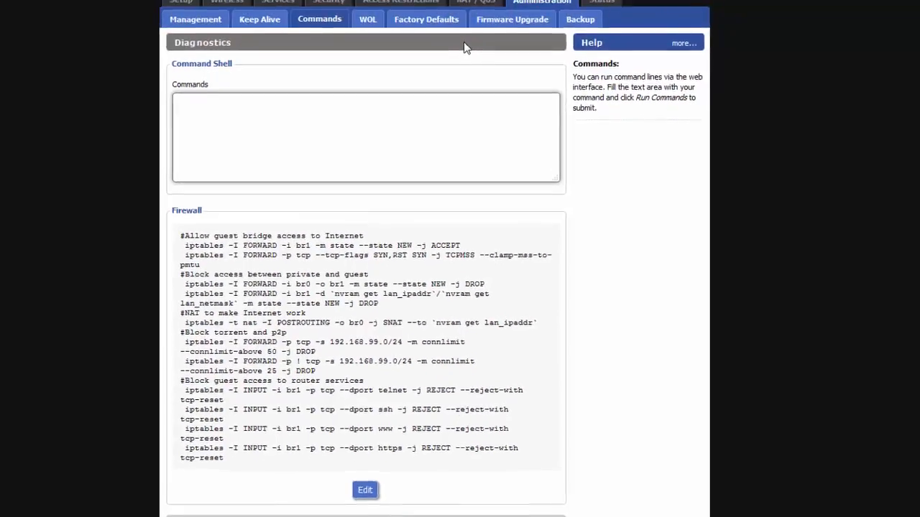
Open the QoS settings and examine the Netmask Priority entries for 192.168.11.1/24 and 192.168.45.1/24
click(469, 17)
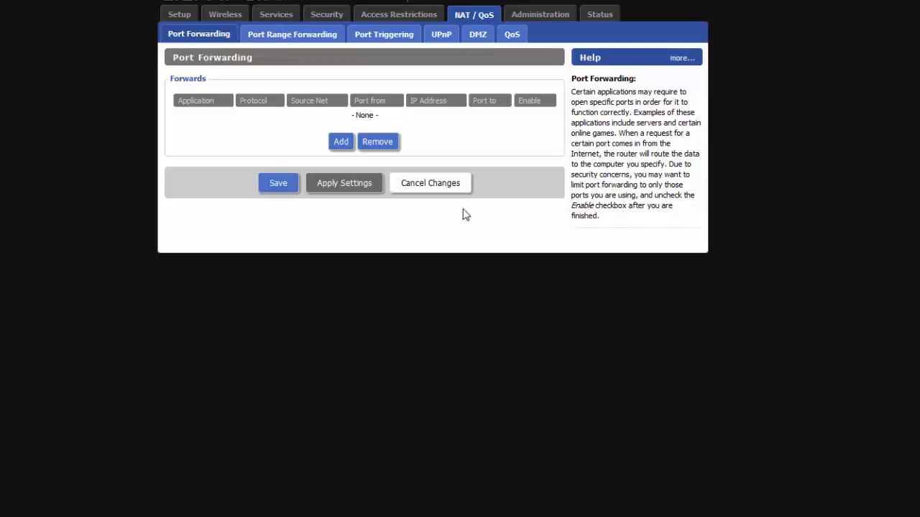
click(511, 43)
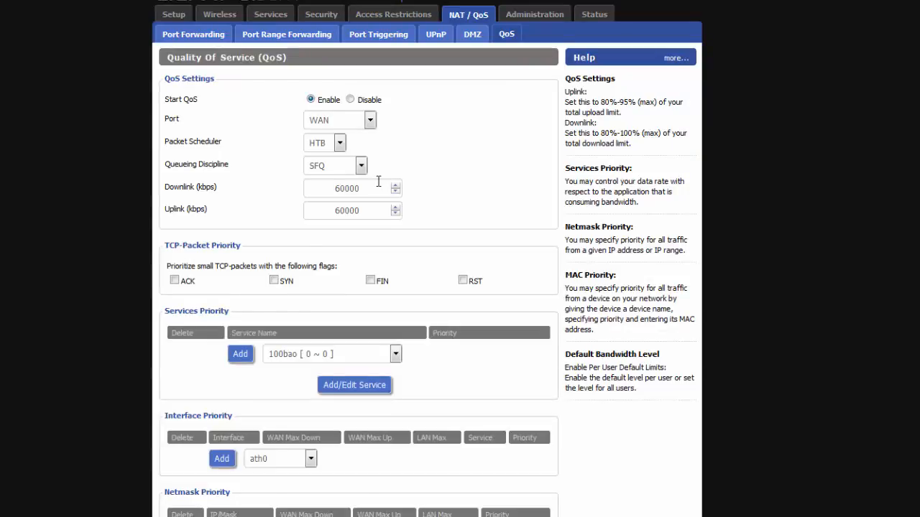
scroll(376, 182, down, 5)
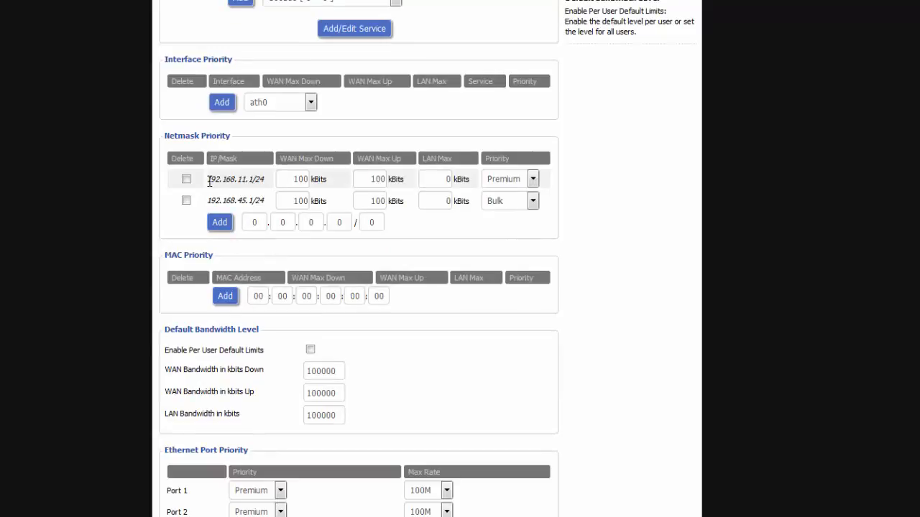
drag(208, 181, 265, 183)
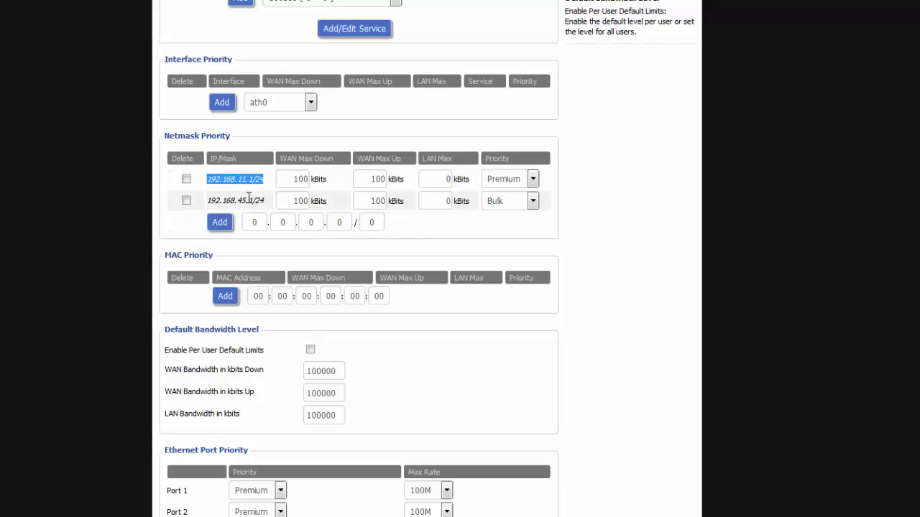
click(260, 201)
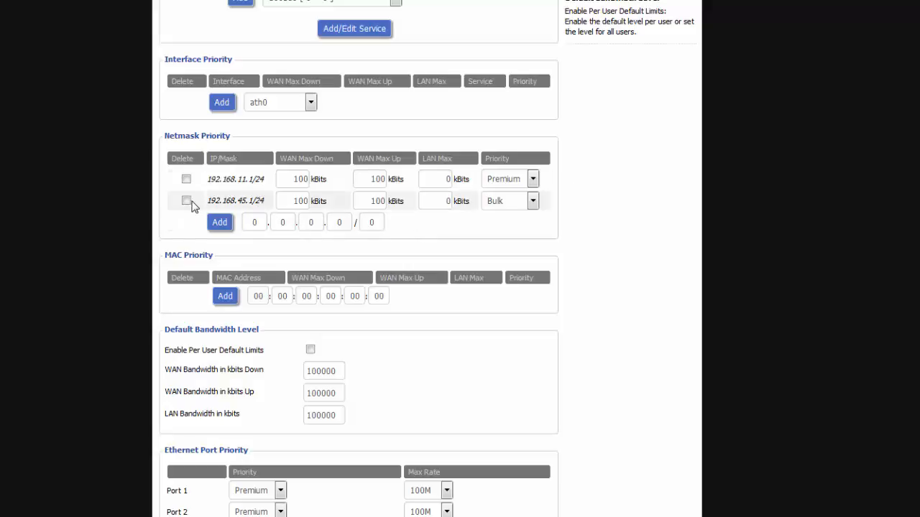
Mark the 192.168.45.1/24 netmask entry for deletion and add 192.168.99.1/24 to the Netmask Priority table
click(186, 202)
click(261, 225)
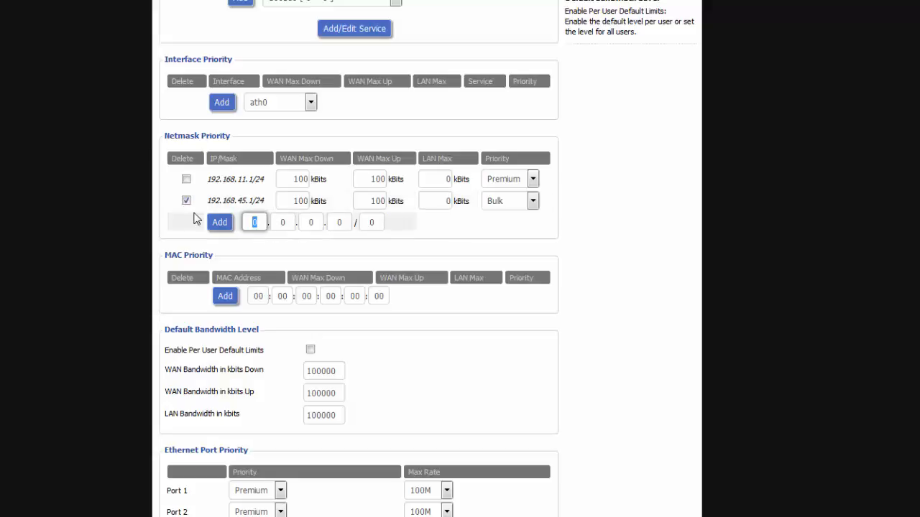
text(192)
key(Tab)
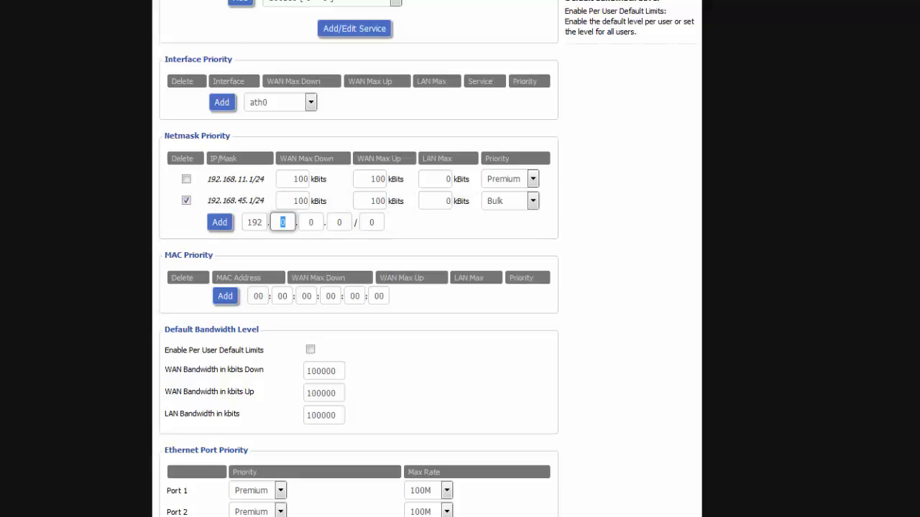
text(168)
key(Tab)
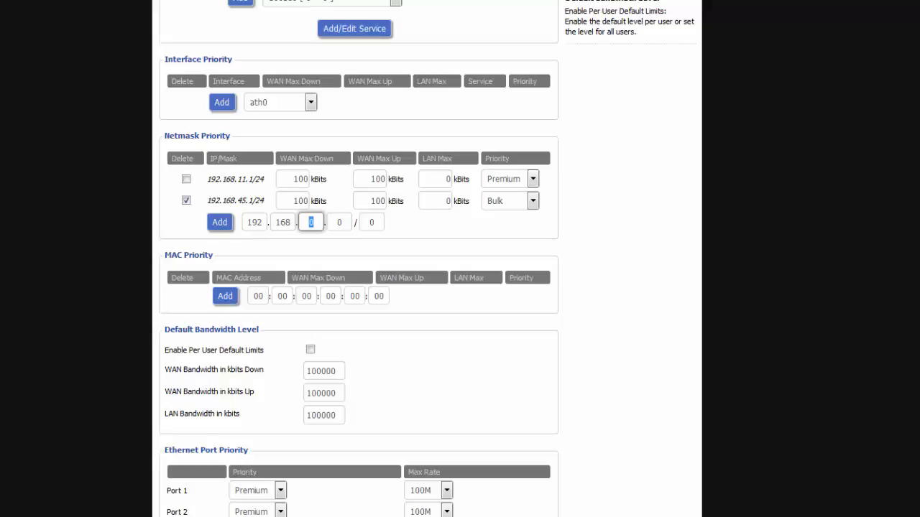
text(99)
key(Tab)
text(1)
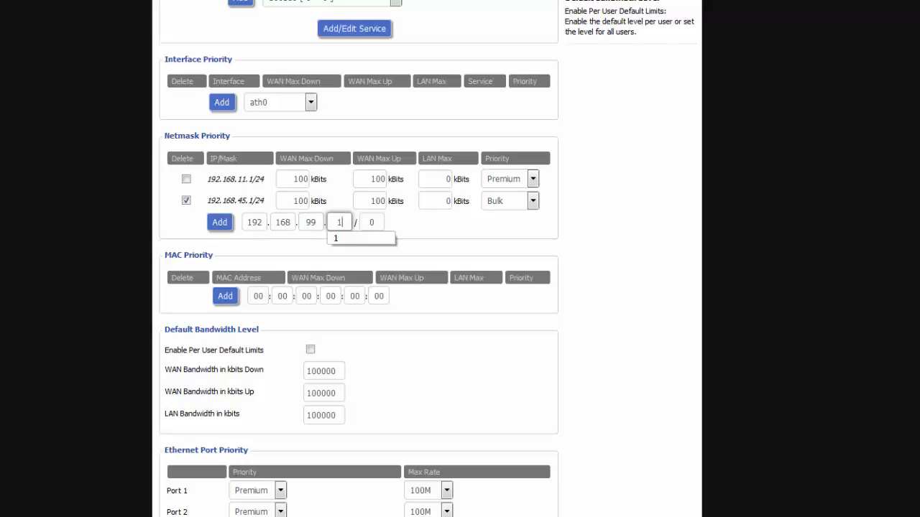
key(Tab)
text(24)
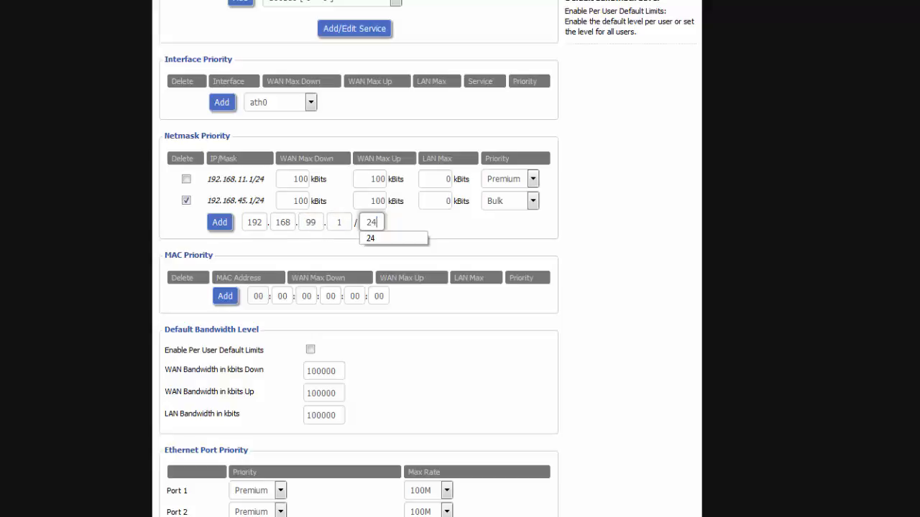
click(221, 227)
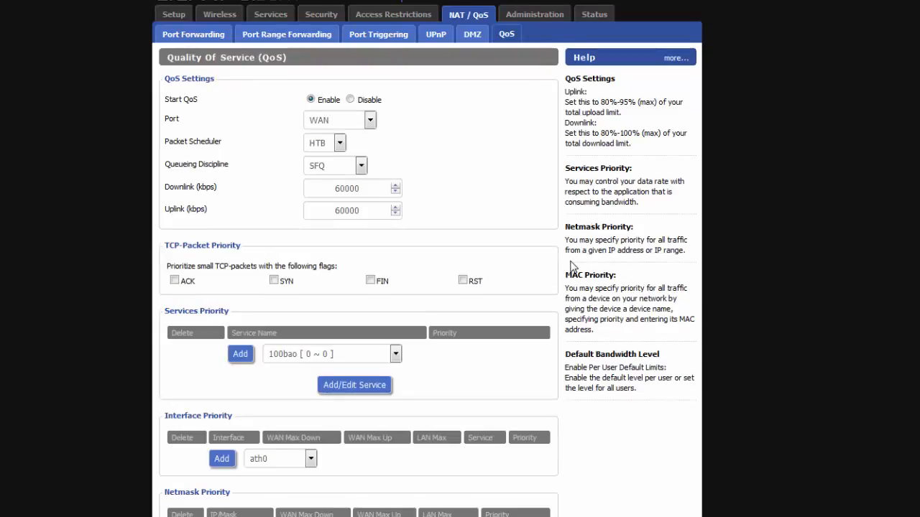
Mark the 192.168.45.1/24 netmask for deletion, set the priority of 192.168.99.1/24 to Bulk, and save the QoS settings
scroll(570, 264, down, 2)
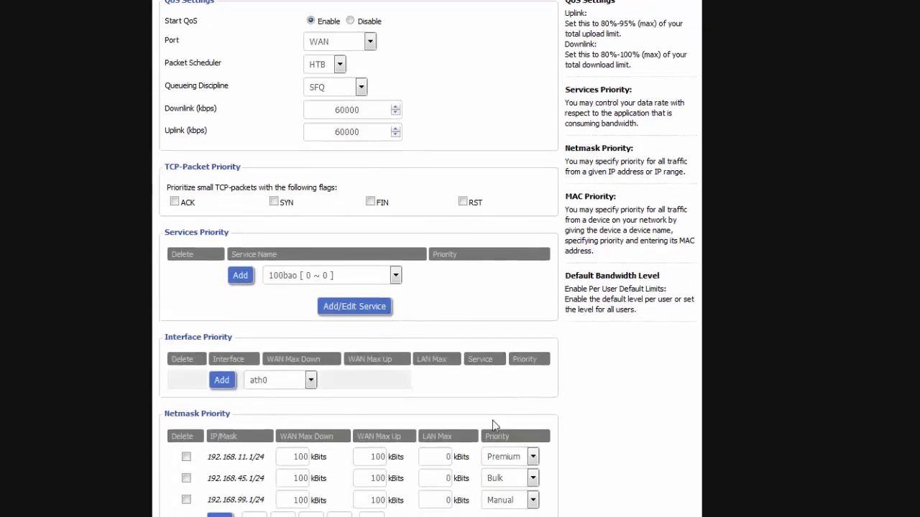
click(187, 479)
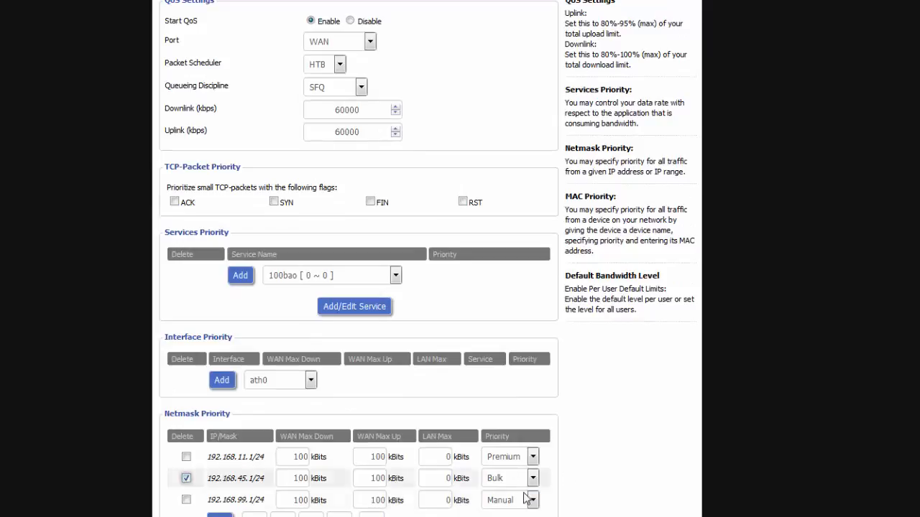
scroll(569, 506, down, 8)
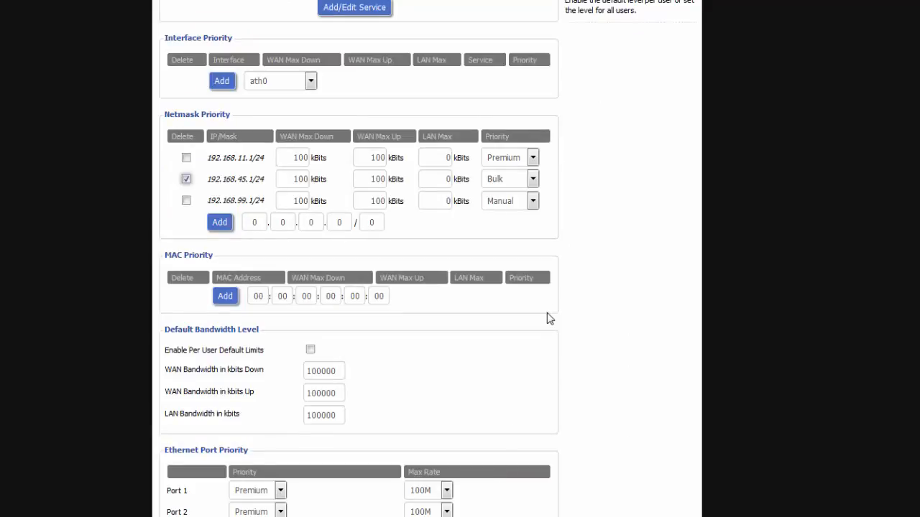
click(533, 201)
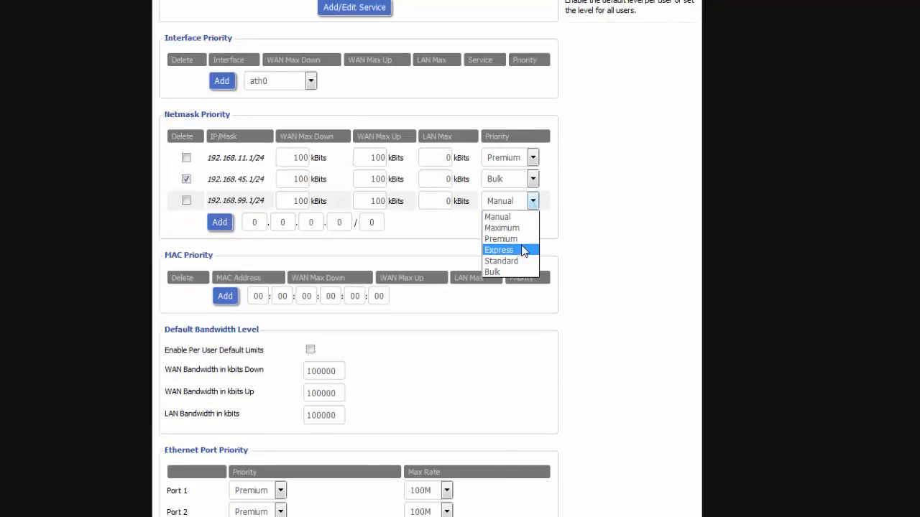
click(514, 272)
scroll(335, 442, down, 3)
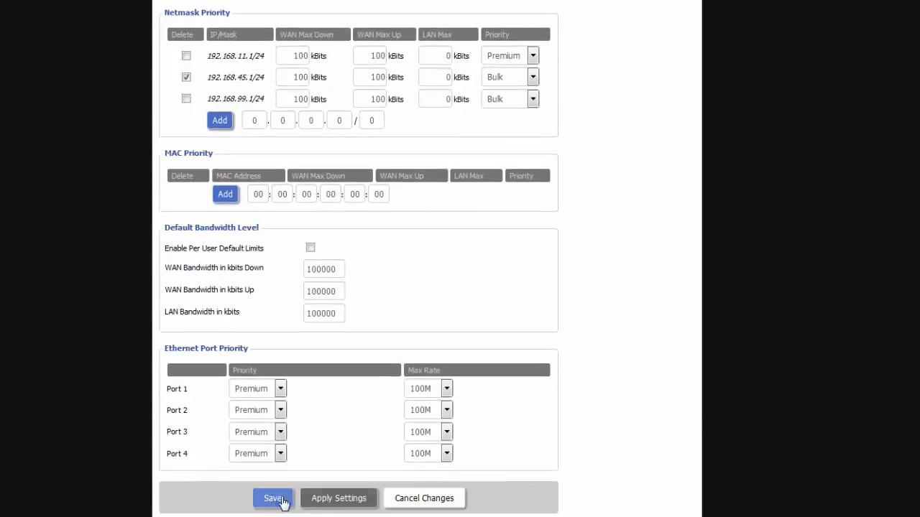
click(278, 503)
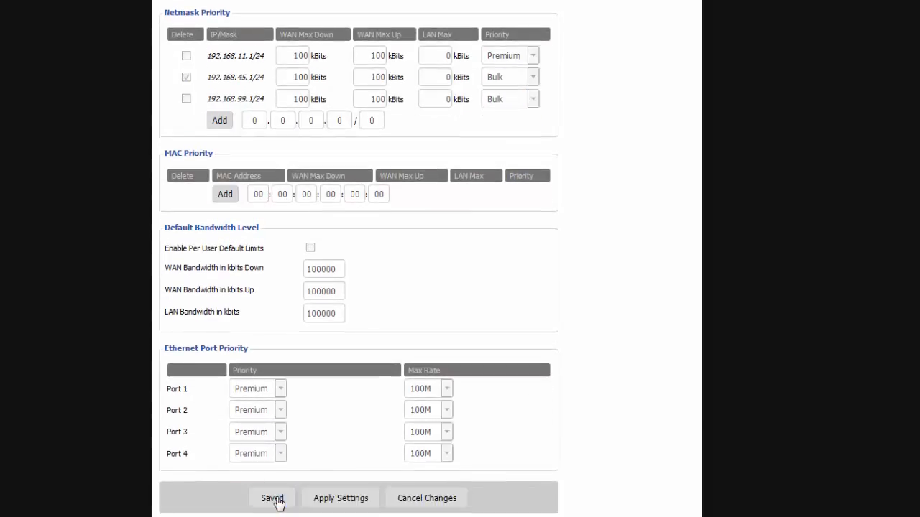
Examine the QoS downlink rate and the saved Netmask Priority entries
scroll(278, 503, up, 5)
scroll(281, 494, up, 2)
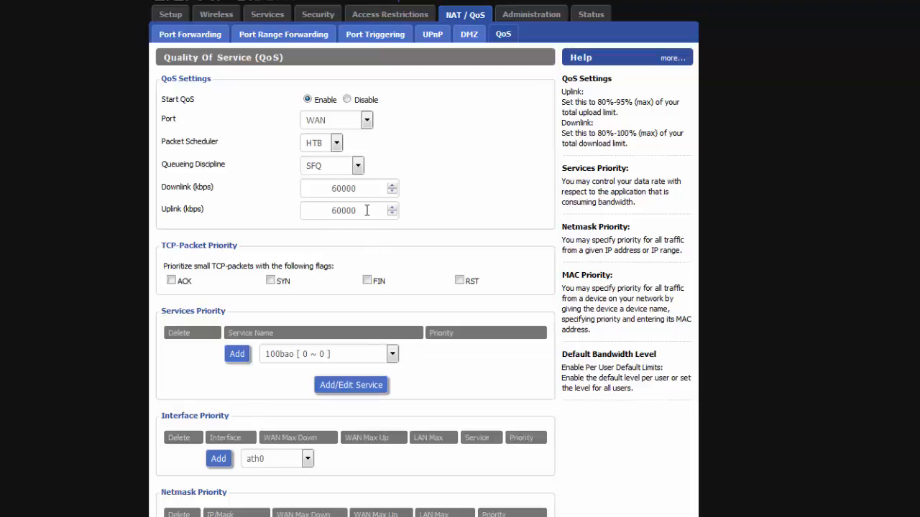
drag(366, 188, 275, 189)
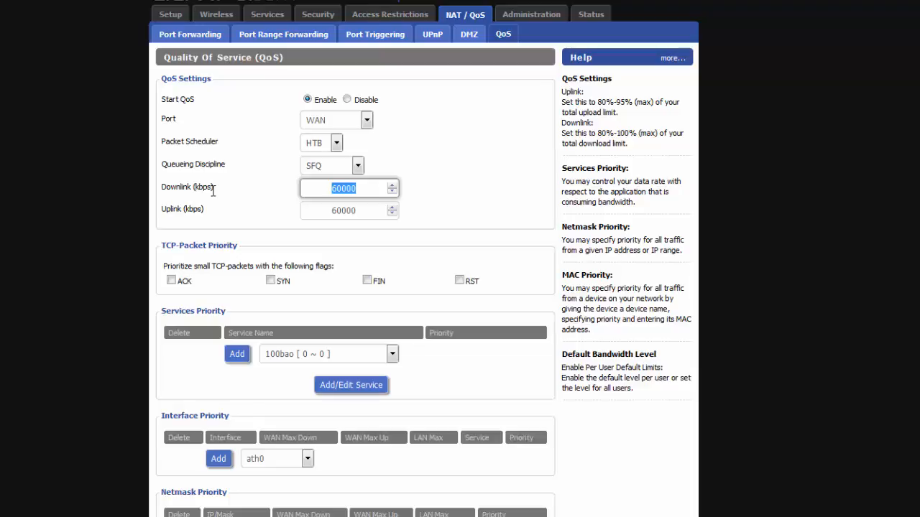
click(342, 189)
drag(343, 189, 330, 189)
scroll(409, 441, down, 5)
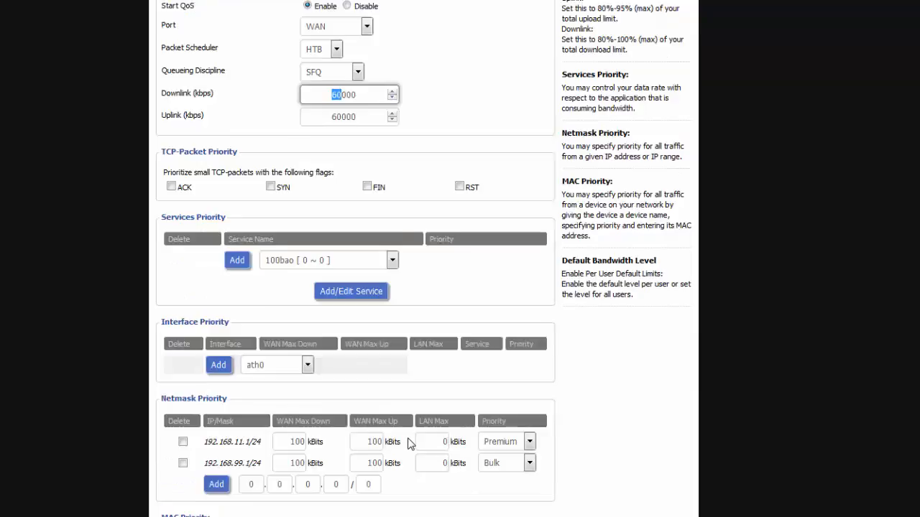
scroll(462, 392, up, 5)
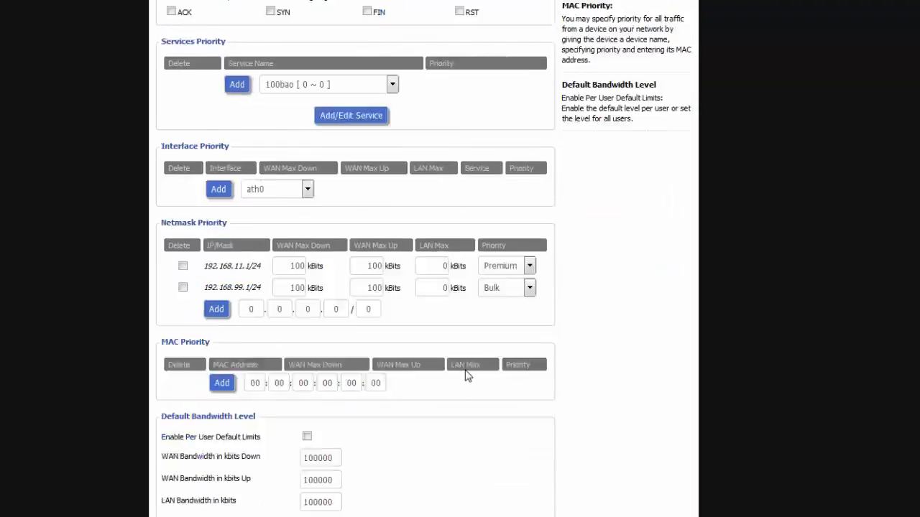